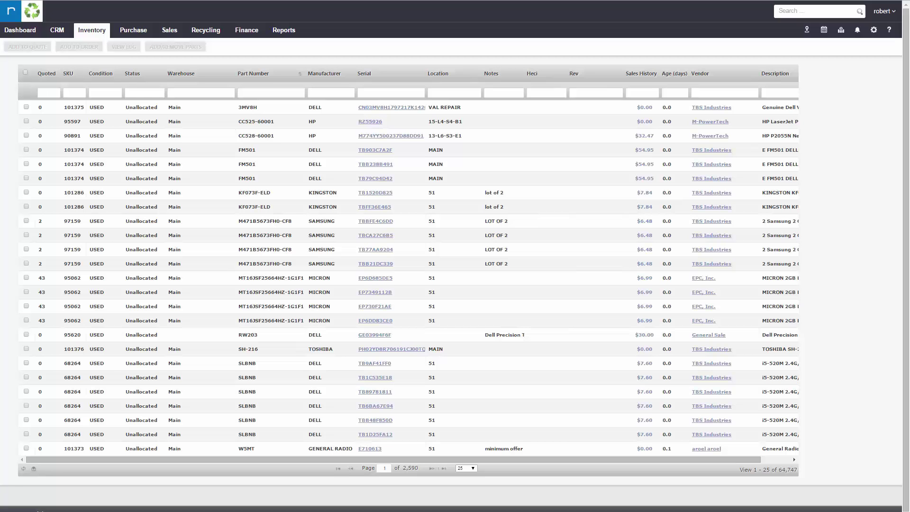
Filter inventory by part number ccdvx3 and copy the CCD-VX3 part number
{"action": "left_click", "coordinate": [254, 92]}
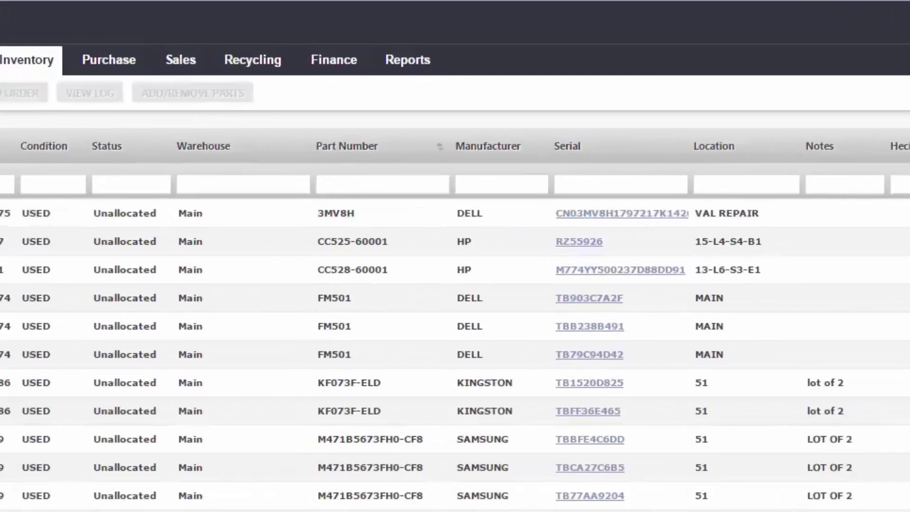
{"action": "type", "text": "ccdvx"}
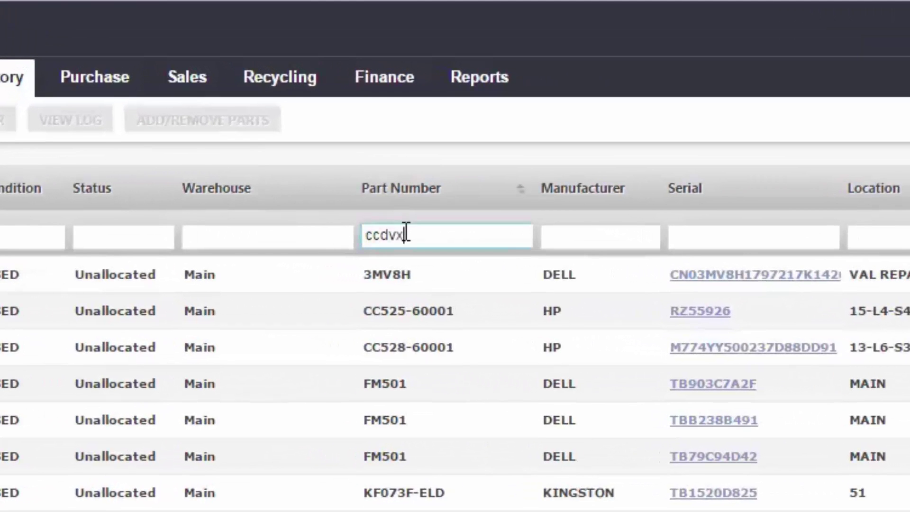
{"action": "type", "text": "3"}
{"action": "left_click", "coordinate": [563, 292]}
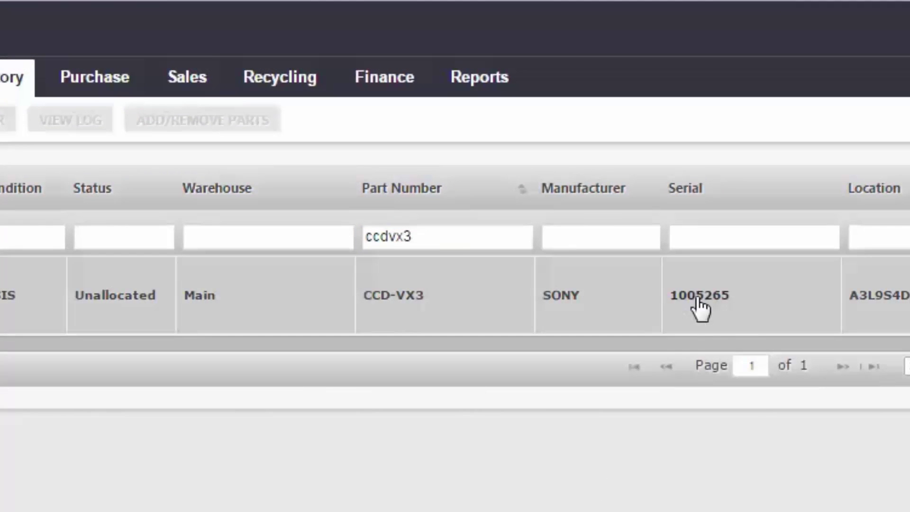
{"action": "left_click_drag", "start_coordinate": [432, 308], "coordinate": [362, 308]}
{"action": "key", "text": "ctrl+c"}
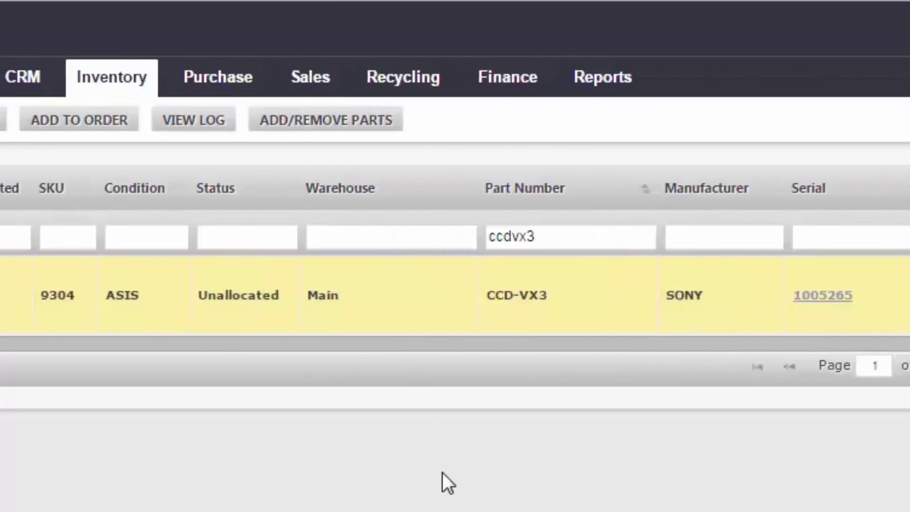
{"action": "left_click", "coordinate": [236, 150]}
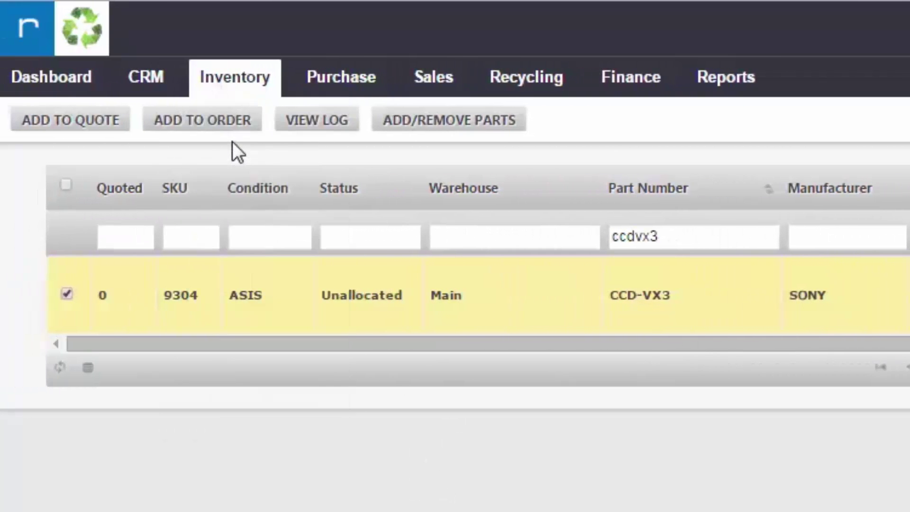
Filter Items to Qualify by part CCD-VX3 and open that item's qualification page
{"action": "left_click", "coordinate": [361, 306]}
{"action": "key", "text": "ctrl+v"}
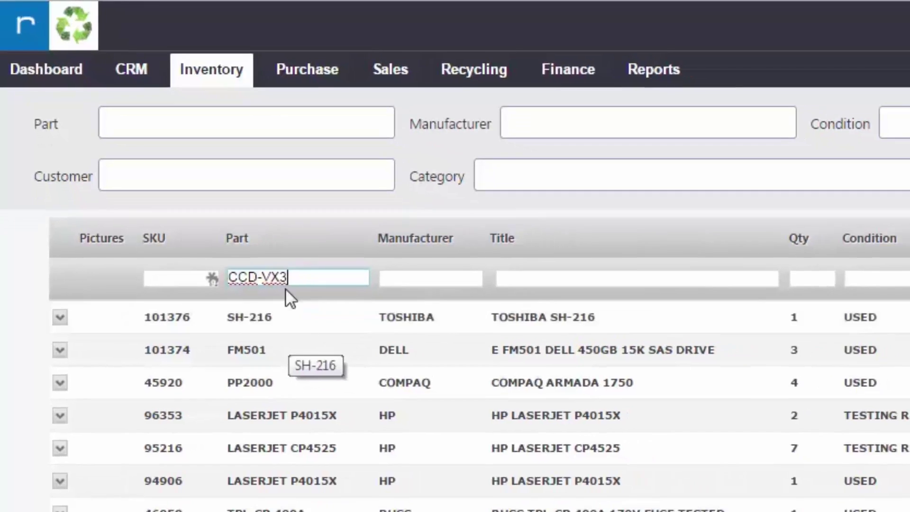
{"action": "key", "text": "Return"}
{"action": "double_click", "coordinate": [345, 210]}
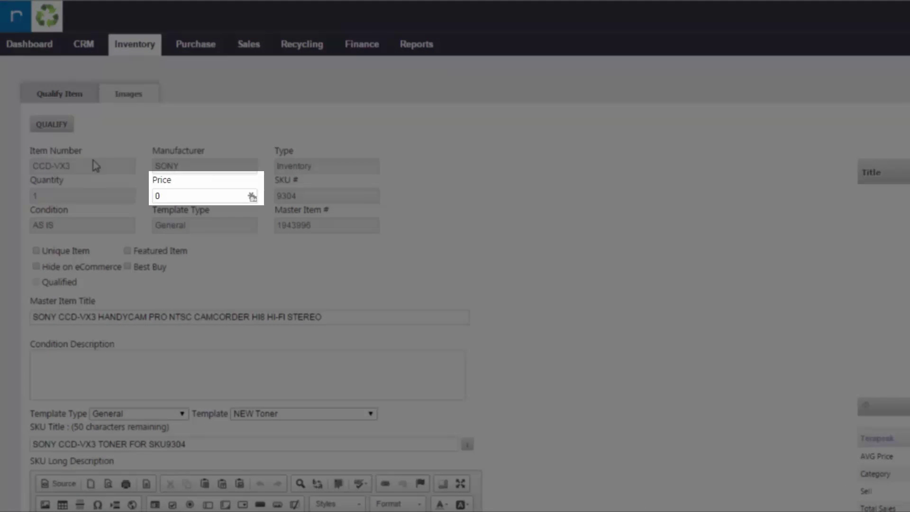
Switch the item's listing template from NEW Toner to Used General
{"action": "double_click", "coordinate": [168, 190]}
{"action": "scroll", "coordinate": [585, 442], "scroll_direction": "down", "scroll_amount": 1}
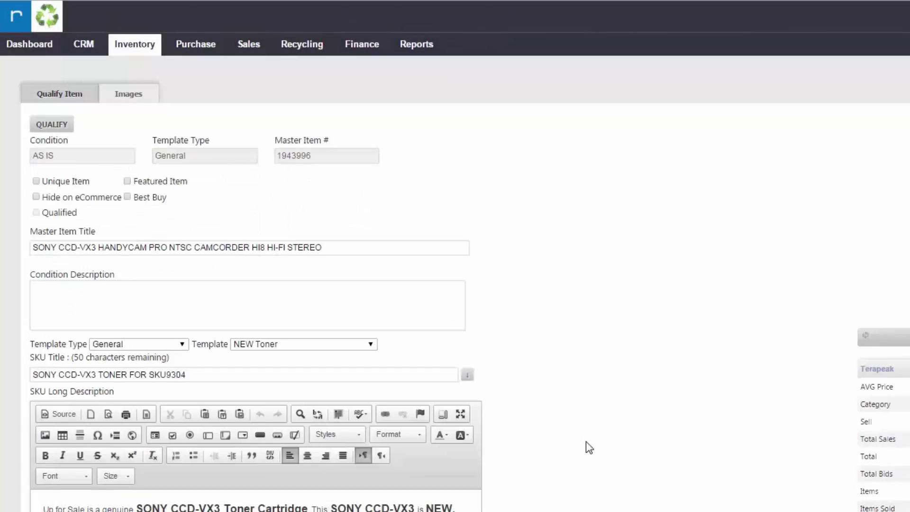
{"action": "left_click", "coordinate": [100, 373]}
{"action": "left_click", "coordinate": [252, 345]}
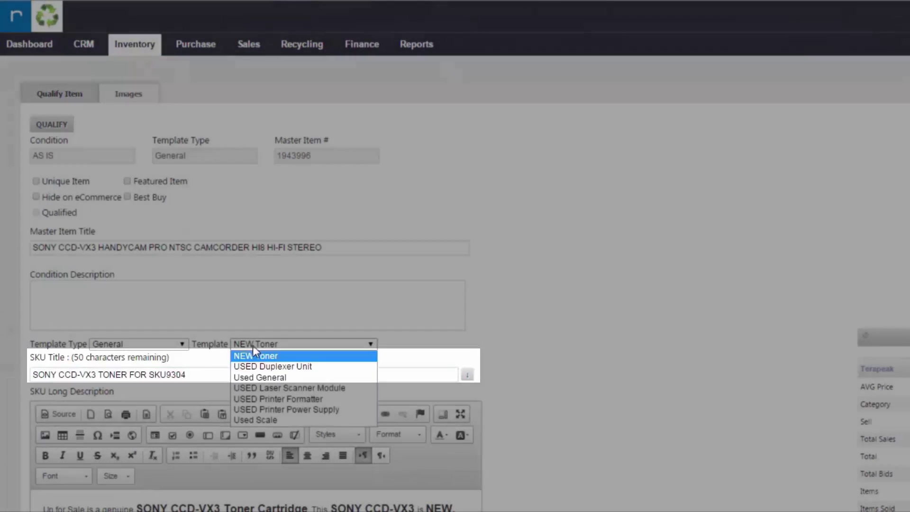
{"action": "left_click", "coordinate": [281, 377]}
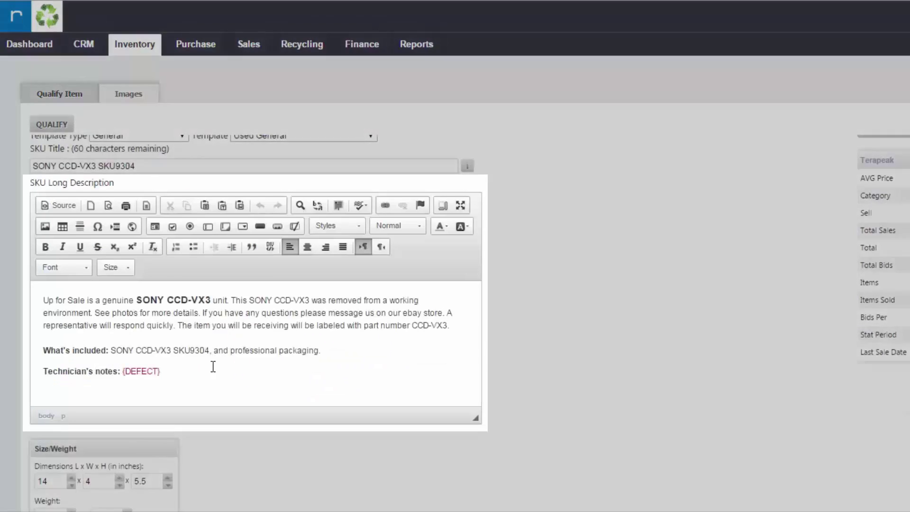
{"action": "key", "text": "ctrl+a"}
{"action": "scroll", "coordinate": [650, 310], "scroll_direction": "up", "scroll_amount": 2}
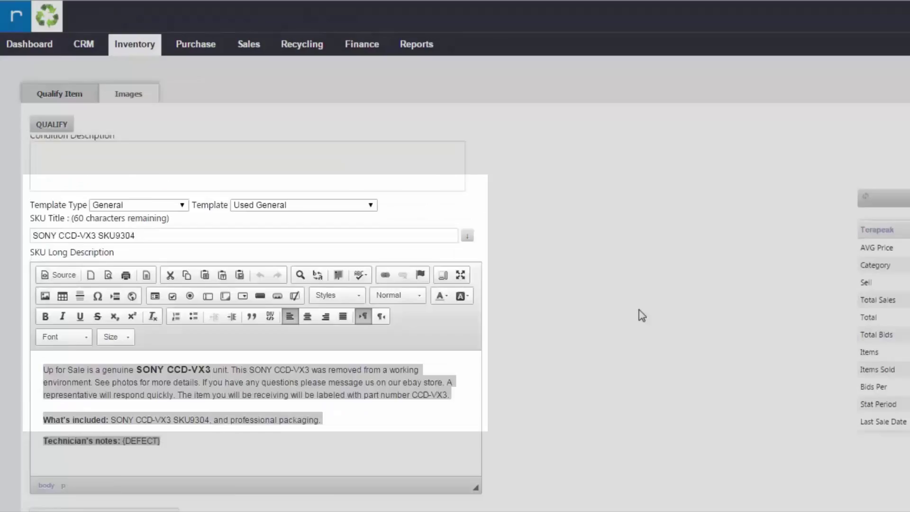
{"action": "scroll", "coordinate": [638, 315], "scroll_direction": "up", "scroll_amount": 2}
{"action": "left_click", "coordinate": [88, 367]}
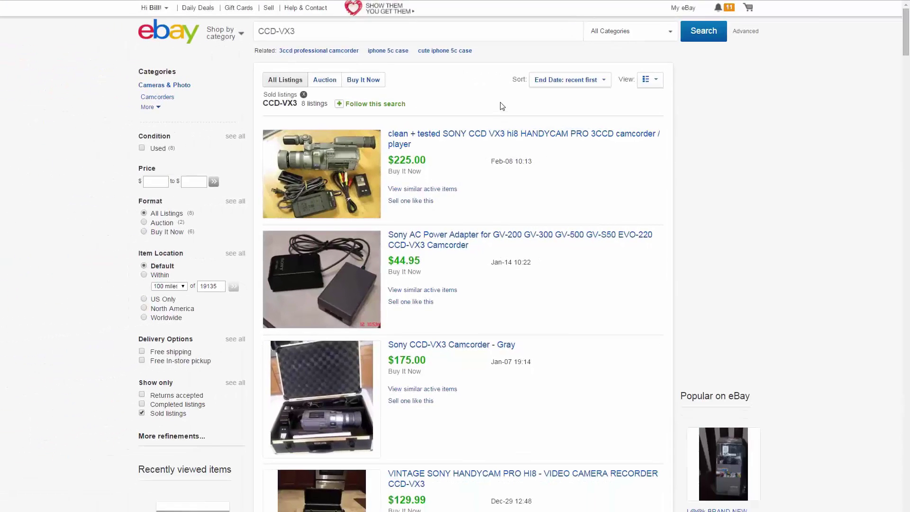
{"action": "scroll", "coordinate": [491, 136], "scroll_direction": "down", "scroll_amount": 1}
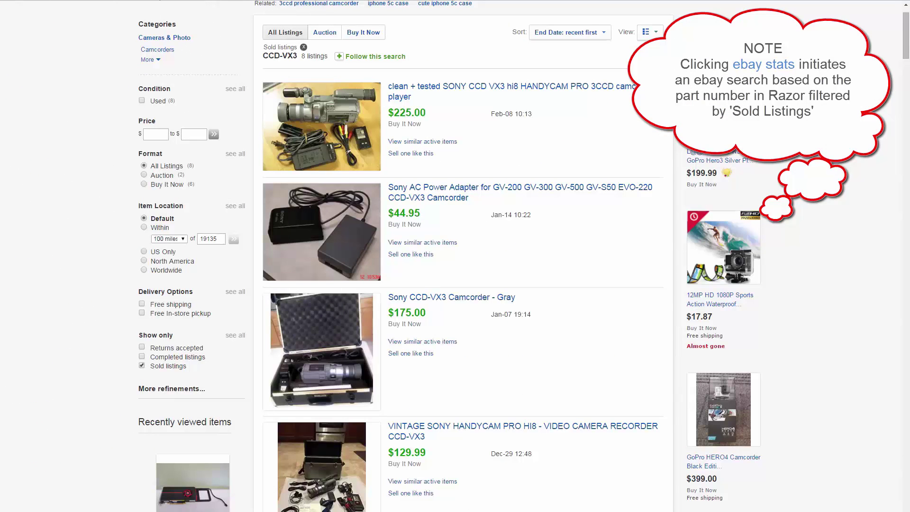
{"action": "scroll", "coordinate": [424, 395], "scroll_direction": "down", "scroll_amount": 1}
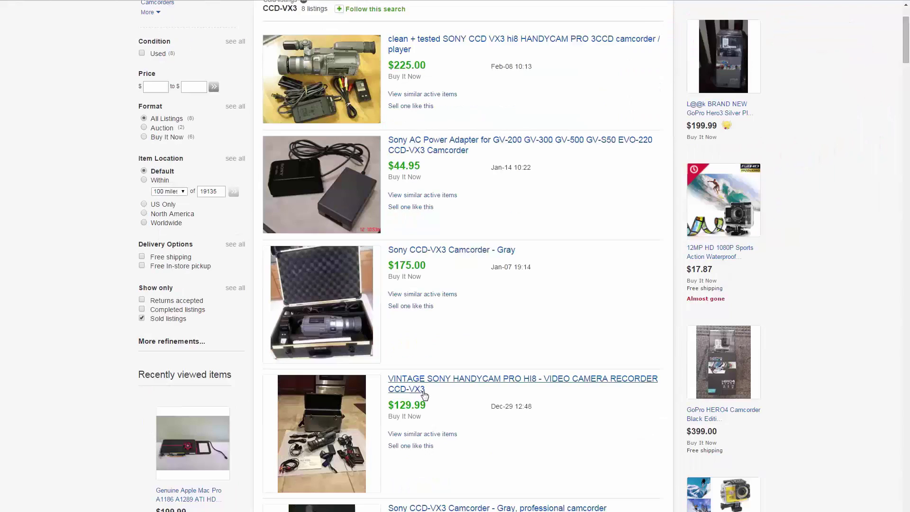
{"action": "scroll", "coordinate": [416, 427], "scroll_direction": "down", "scroll_amount": 1}
{"action": "scroll", "coordinate": [412, 433], "scroll_direction": "down", "scroll_amount": 1}
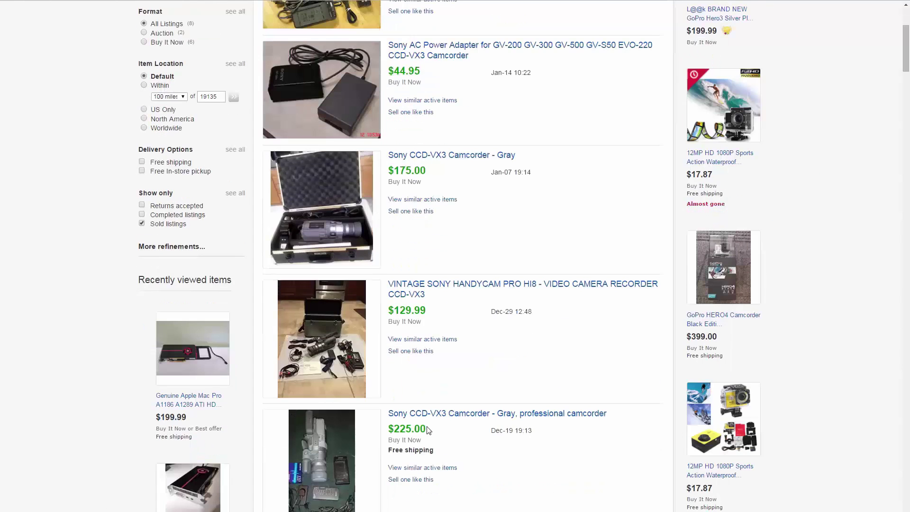
{"action": "scroll", "coordinate": [391, 390], "scroll_direction": "up", "scroll_amount": 4}
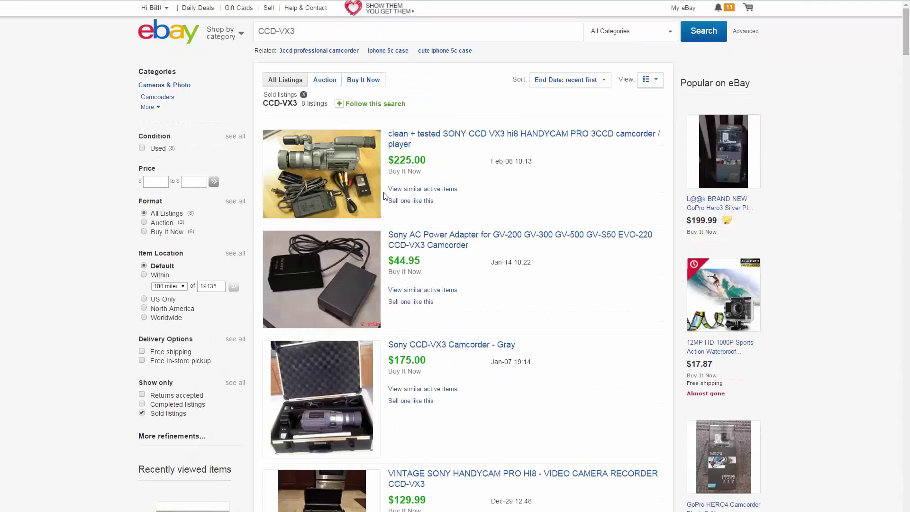
{"action": "scroll", "coordinate": [286, 84], "scroll_direction": "down", "scroll_amount": 1}
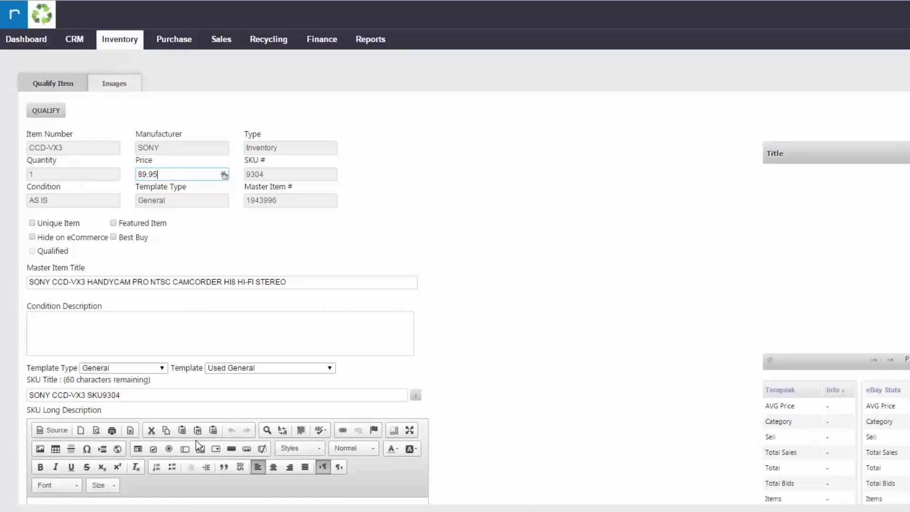
Confirm the 89.95 price, use the eBay listing title as SKU title, and edit the condition description
{"action": "key", "text": "Tab"}
{"action": "triple_click", "coordinate": [155, 393]}
{"action": "type", "text": "VINTAGE SONY HANDYCAM PRO HI8 - VIDEO CAMERA RECORDER CCD-VX3"}
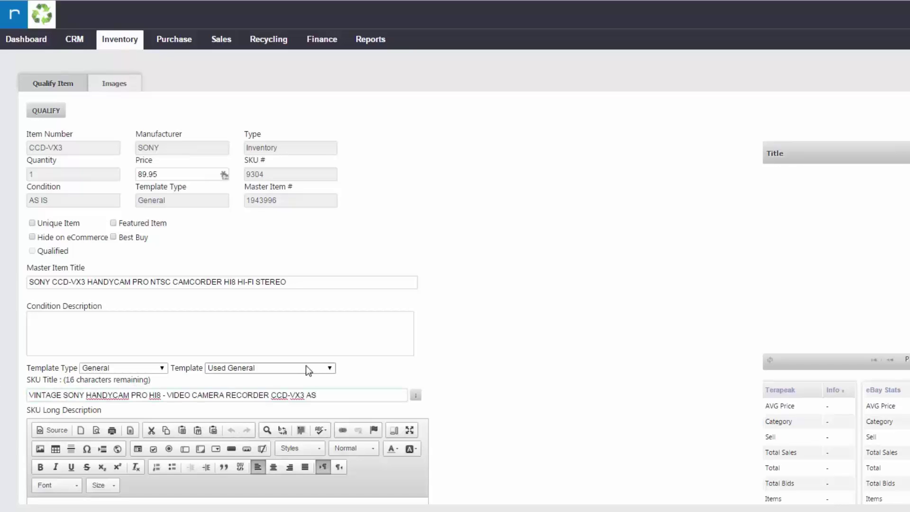
{"action": "type", "text": "IS Con"}
{"action": "type", "text": "dition"}
{"action": "left_click", "coordinate": [120, 340]}
{"action": "type", "text": "No battery includ"}
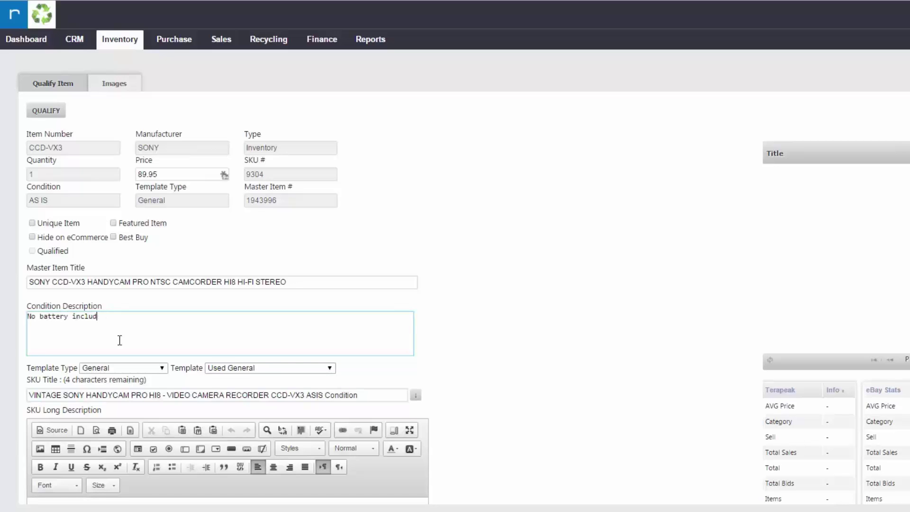
{"action": "key", "text": "BackSpace"}
{"action": "key", "text": "BackSpace"}
{"action": "key", "text": "BackSpace"}
{"action": "type", "text": "or adapter"}
{"action": "type", "text": " included."}
{"action": "scroll", "coordinate": [604, 298], "scroll_direction": "down", "scroll_amount": 3}
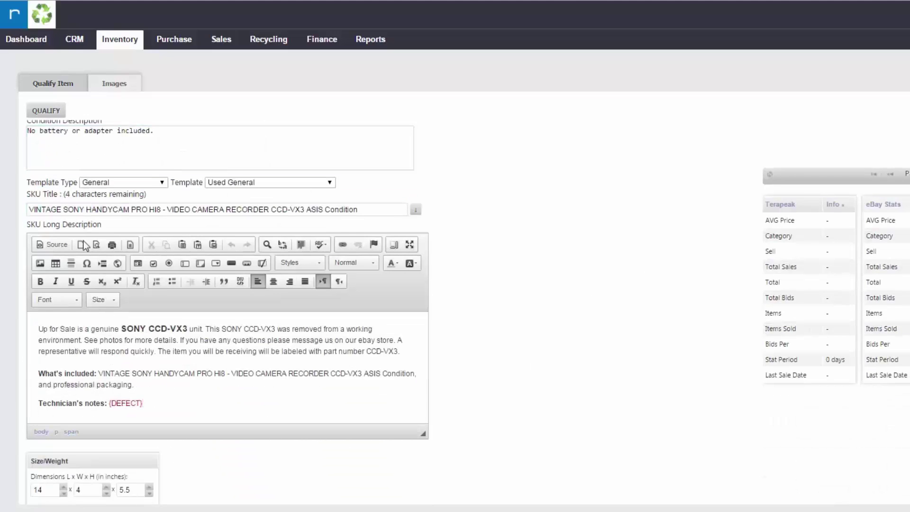
Replace the template long description with the SKU title, removing ' ASIS Condition'
{"action": "triple_click", "coordinate": [226, 206]}
{"action": "key", "text": "ctrl+c"}
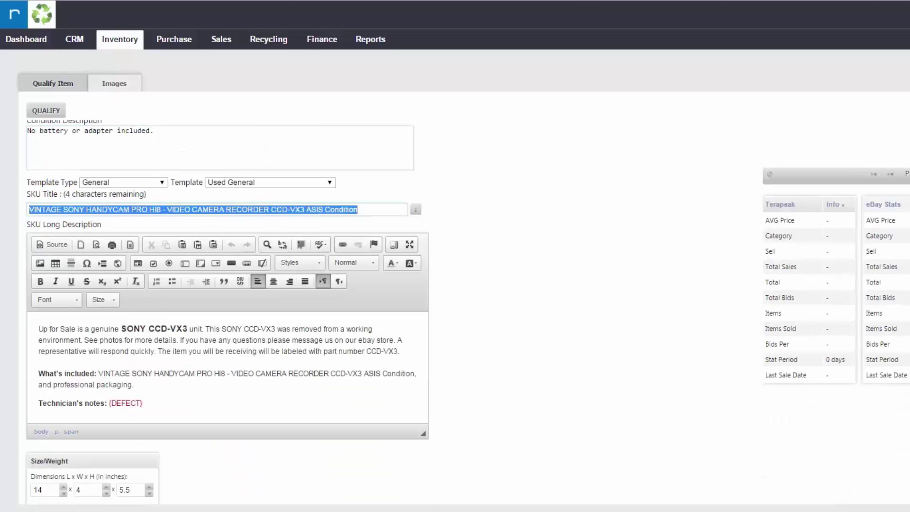
{"action": "left_click", "coordinate": [269, 388]}
{"action": "mouse_move", "coordinate": [82, 380]}
{"action": "left_mouse_down"}
{"action": "mouse_move", "coordinate": [89, 307]}
{"action": "mouse_move", "coordinate": [68, 318]}
{"action": "mouse_move", "coordinate": [92, 318]}
{"action": "mouse_move", "coordinate": [65, 314]}
{"action": "mouse_move", "coordinate": [93, 313]}
{"action": "left_mouse_up"}
{"action": "key", "text": "ctrl+v"}
{"action": "key", "text": "BackSpace"}
{"action": "key", "text": "BackSpace"}
{"action": "key", "text": "BackSpace"}
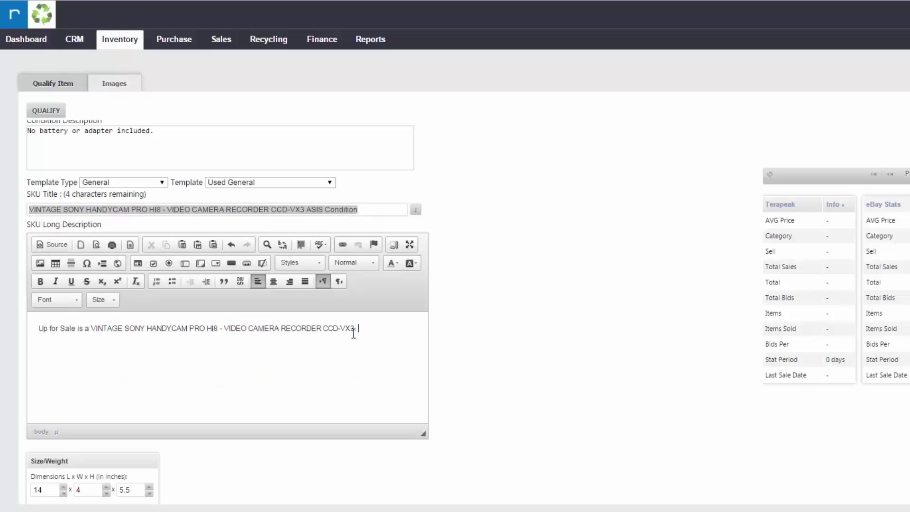
{"action": "type", "text": ". This unit is in as is condition."}
{"action": "type", "text": "  We are not including a battery or an adapter."}
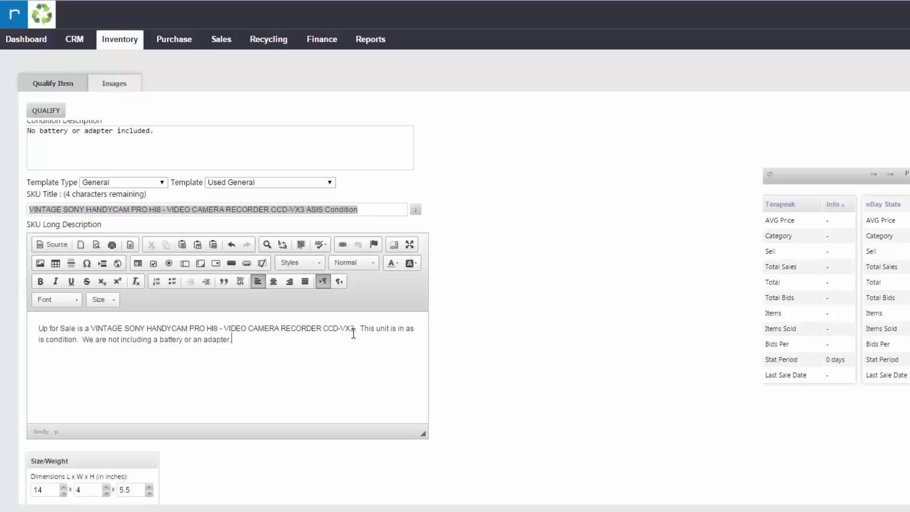
{"action": "scroll", "coordinate": [353, 333], "scroll_direction": "down", "scroll_amount": 4}
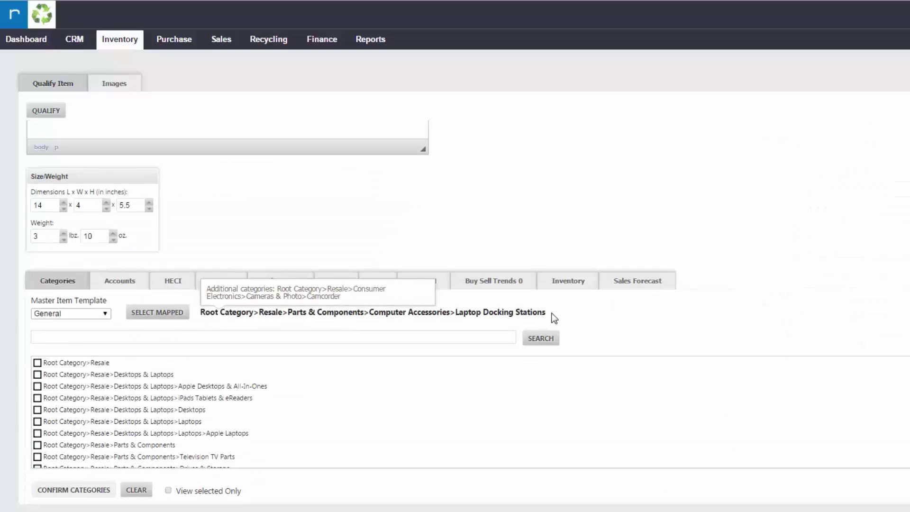
Search categories for 'camera' and assign Cameras & Photo > Camcorder to the item
{"action": "left_click_drag", "start_coordinate": [551, 313], "coordinate": [452, 313]}
{"action": "left_click", "coordinate": [500, 318]}
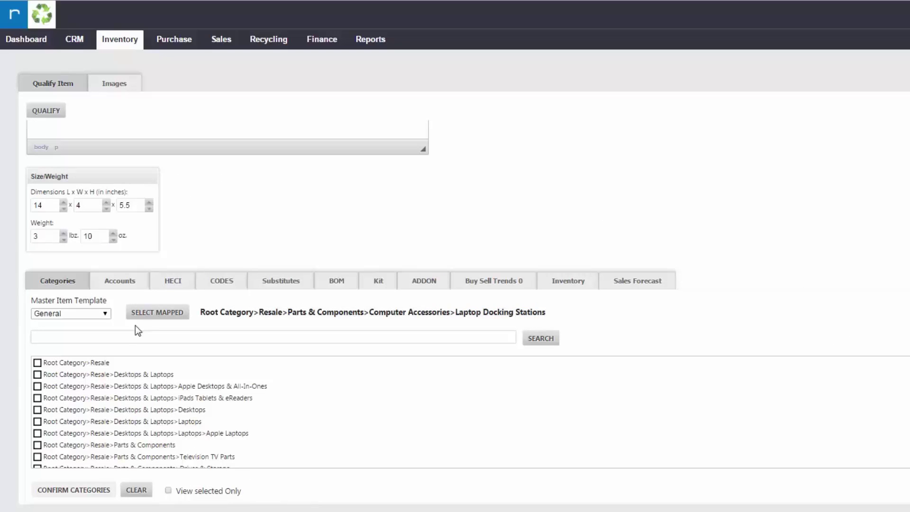
{"action": "left_click", "coordinate": [132, 337]}
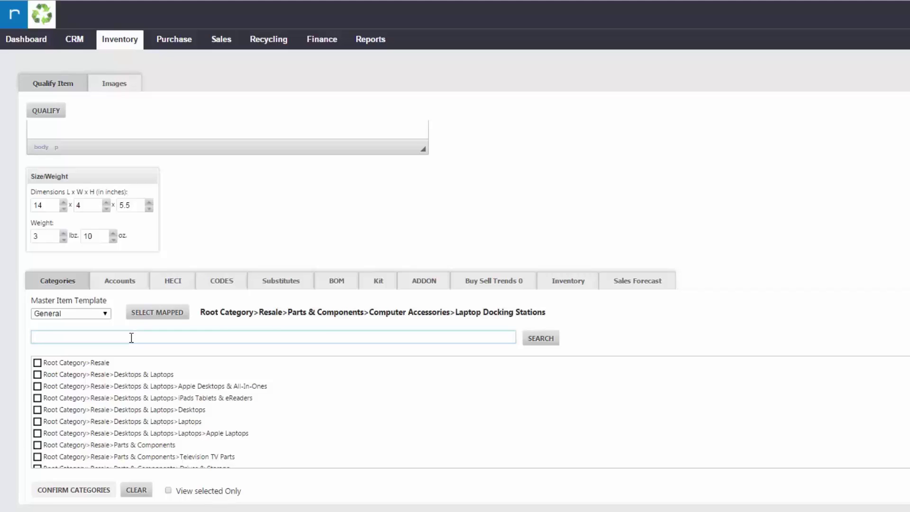
{"action": "type", "text": "camera"}
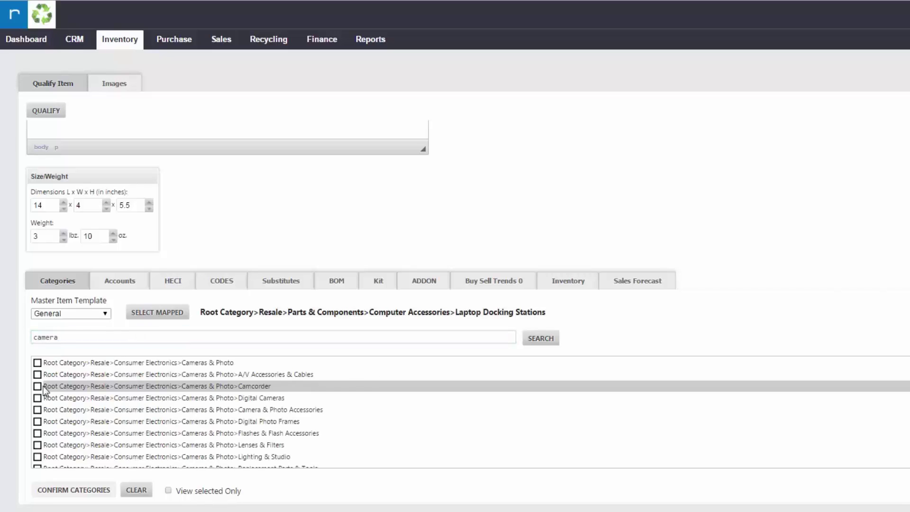
{"action": "left_click", "coordinate": [37, 386]}
{"action": "left_click", "coordinate": [74, 490]}
{"action": "left_click", "coordinate": [122, 90]}
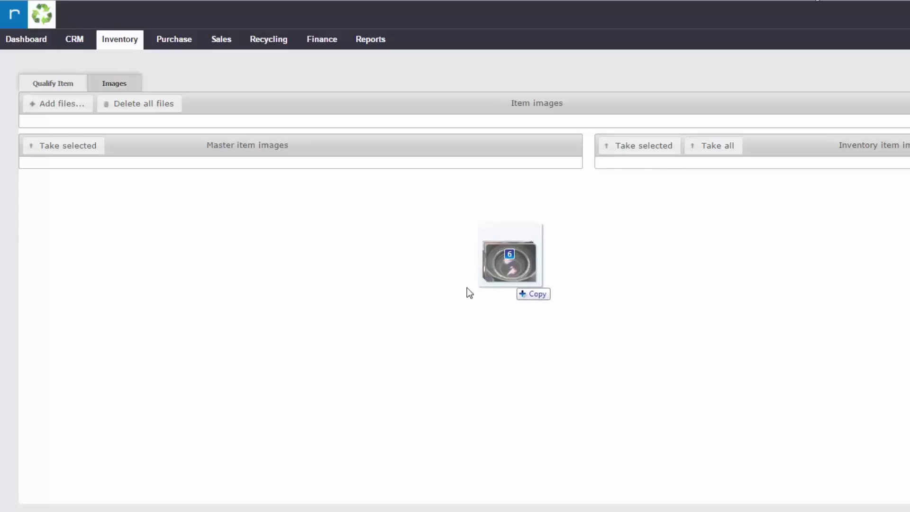
Add the six camcorder photos and put 106121 first as base, small and thumbnail
{"action": "left_click_drag", "start_coordinate": [466, 288], "coordinate": [345, 285]}
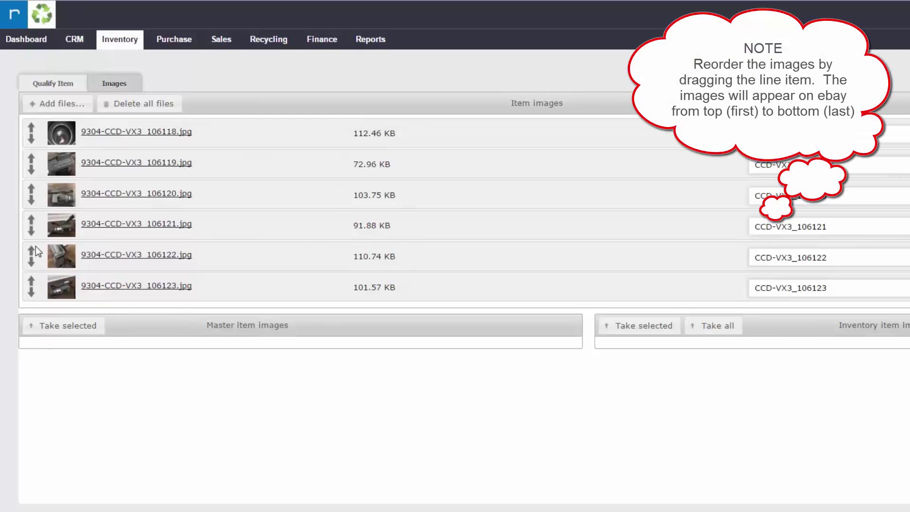
{"action": "left_click_drag", "start_coordinate": [35, 228], "coordinate": [33, 128]}
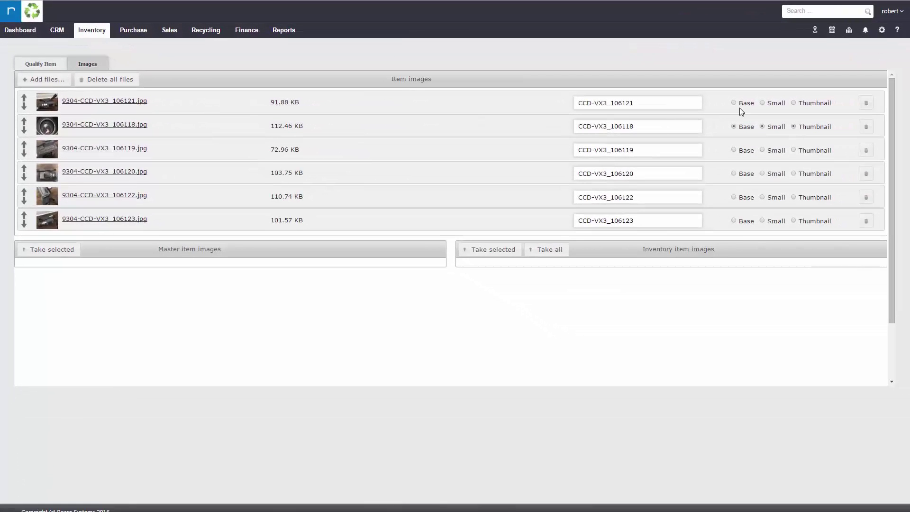
{"action": "left_click", "coordinate": [814, 104]}
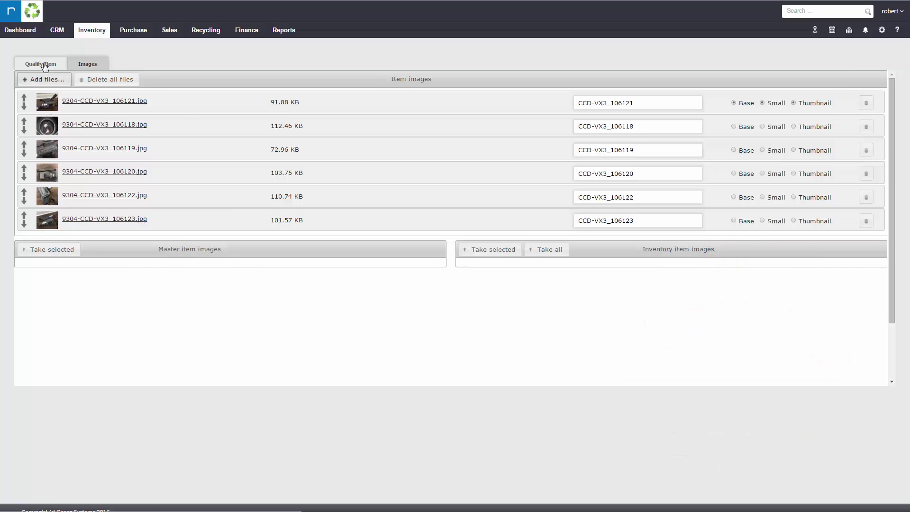
Qualify the CCD-VX3 item from its Qualify Item form
{"action": "left_click", "coordinate": [44, 63]}
{"action": "scroll", "coordinate": [483, 345], "scroll_direction": "down", "scroll_amount": 5}
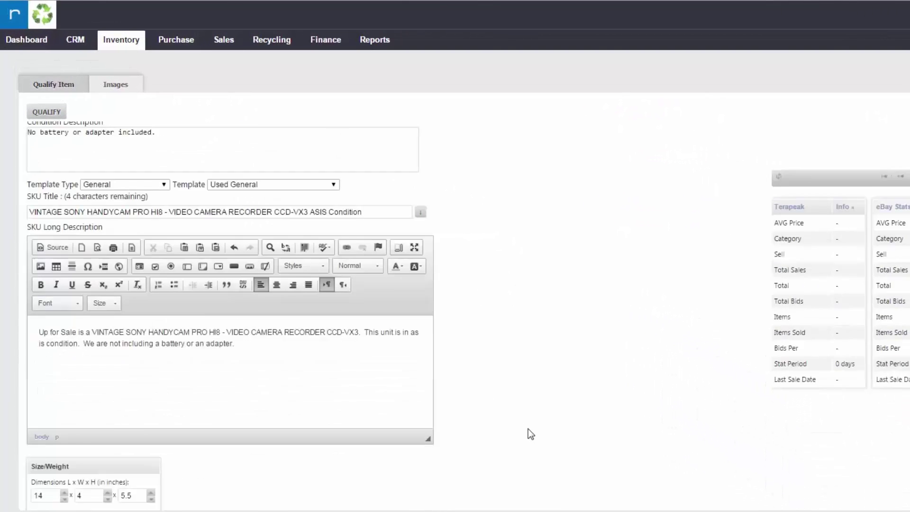
{"action": "scroll", "coordinate": [528, 430], "scroll_direction": "up", "scroll_amount": 5}
{"action": "left_click", "coordinate": [50, 113]}
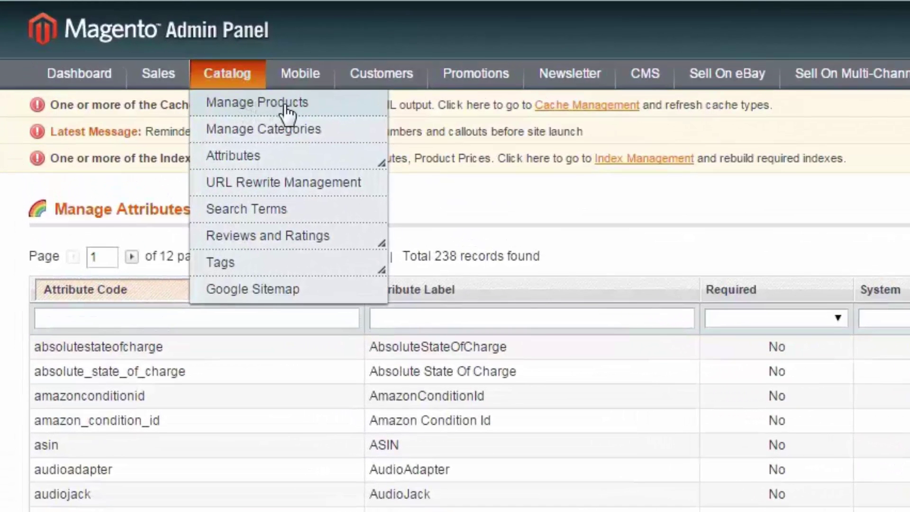
Find product 224087, VINTAGE SONY HANDYCAM PRO HI8, in Manage Products and open it
{"action": "left_click", "coordinate": [290, 103]}
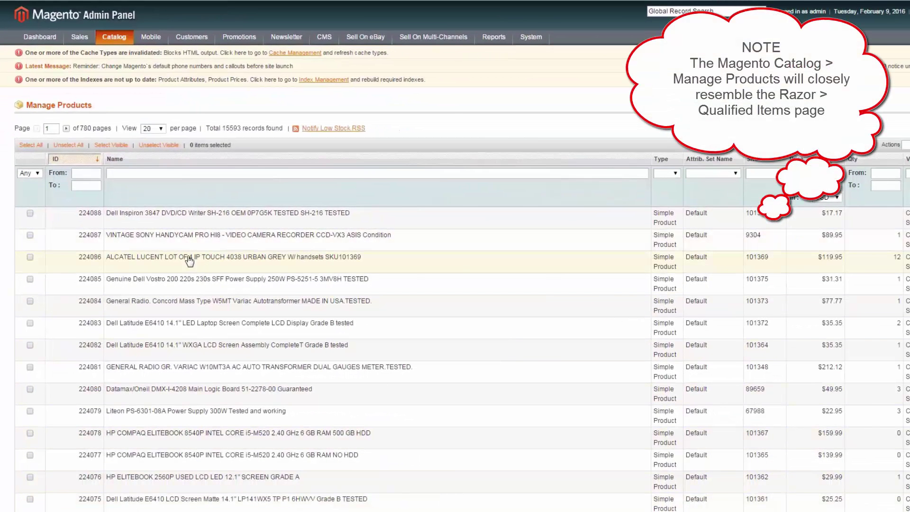
{"action": "left_click_drag", "start_coordinate": [119, 243], "coordinate": [410, 244]}
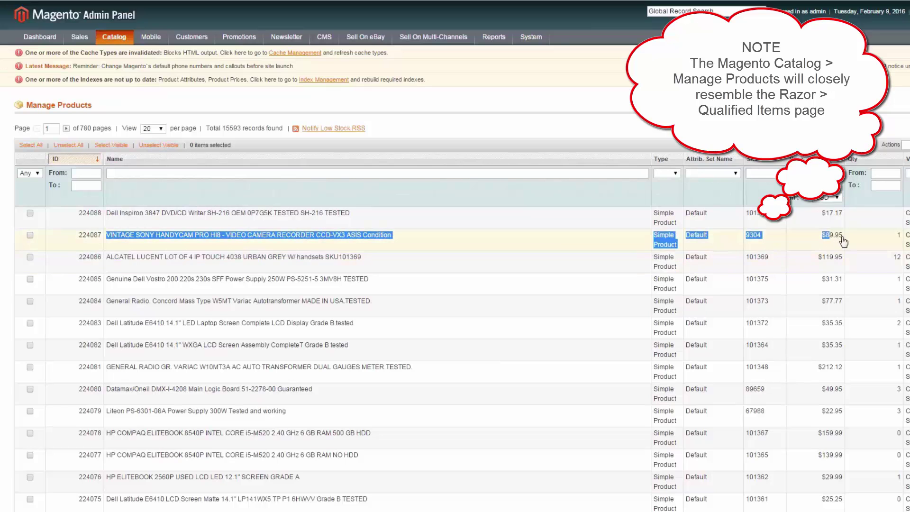
{"action": "left_click_drag", "start_coordinate": [410, 244], "coordinate": [844, 238]}
{"action": "left_click", "coordinate": [398, 240]}
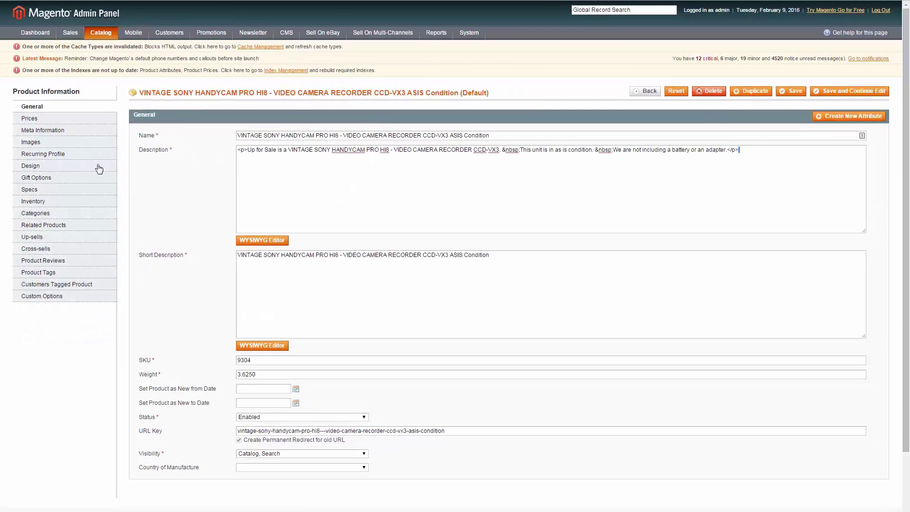
{"action": "scroll", "coordinate": [347, 258], "scroll_direction": "down", "scroll_amount": 2}
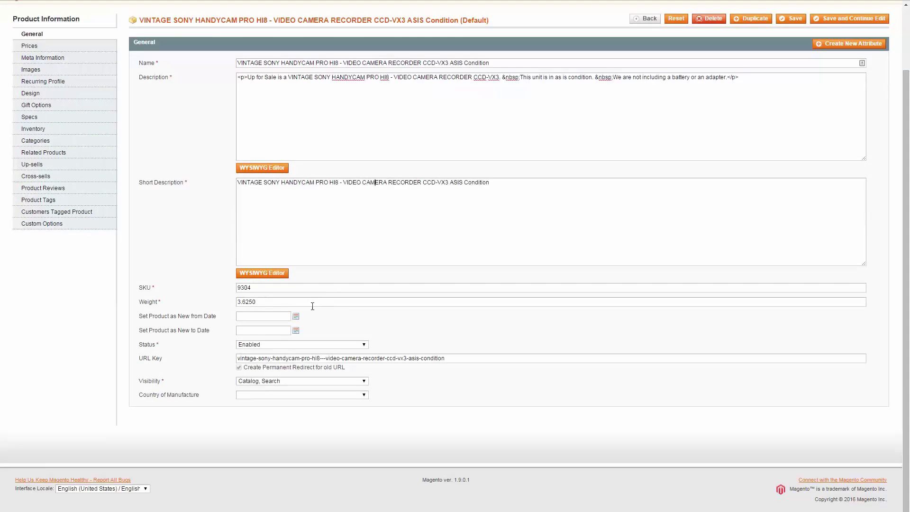
{"action": "left_click_drag", "start_coordinate": [263, 289], "coordinate": [209, 285]}
{"action": "scroll", "coordinate": [29, 162], "scroll_direction": "up", "scroll_amount": 2}
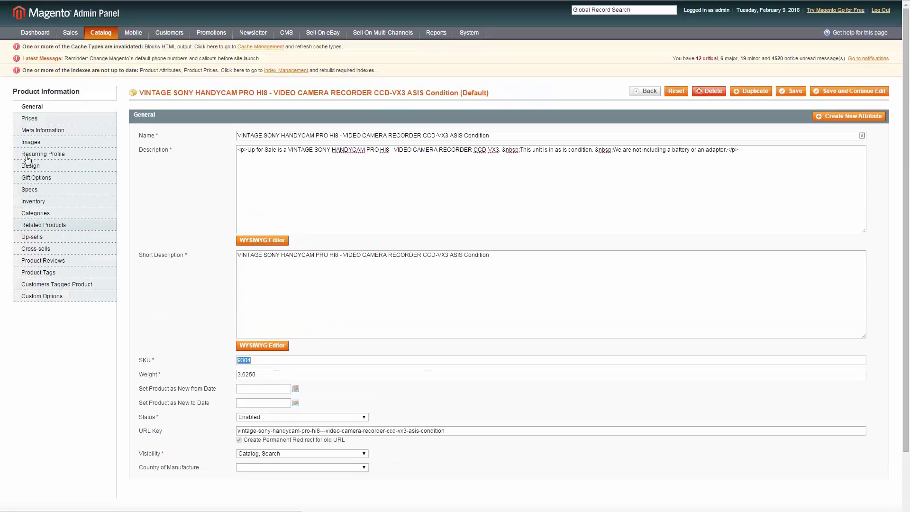
{"action": "left_click", "coordinate": [32, 120]}
{"action": "left_click_drag", "start_coordinate": [258, 134], "coordinate": [189, 132]}
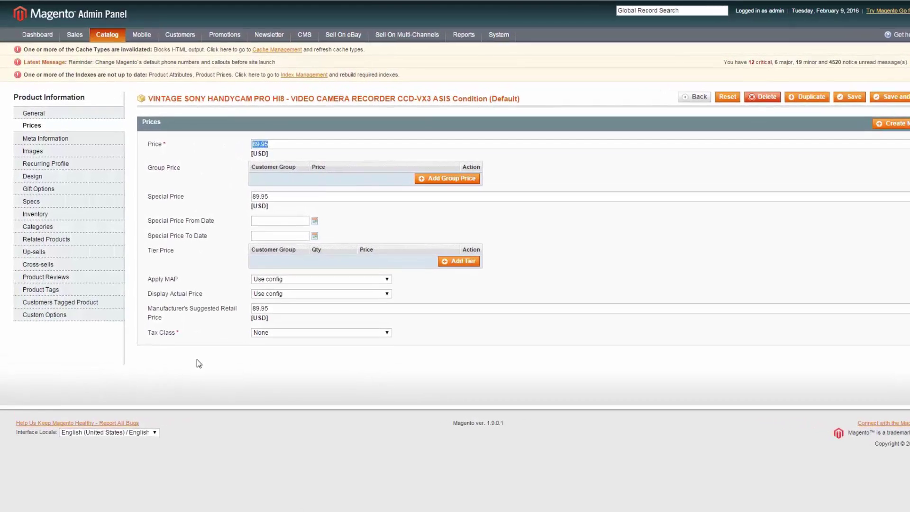
{"action": "left_click", "coordinate": [29, 151]}
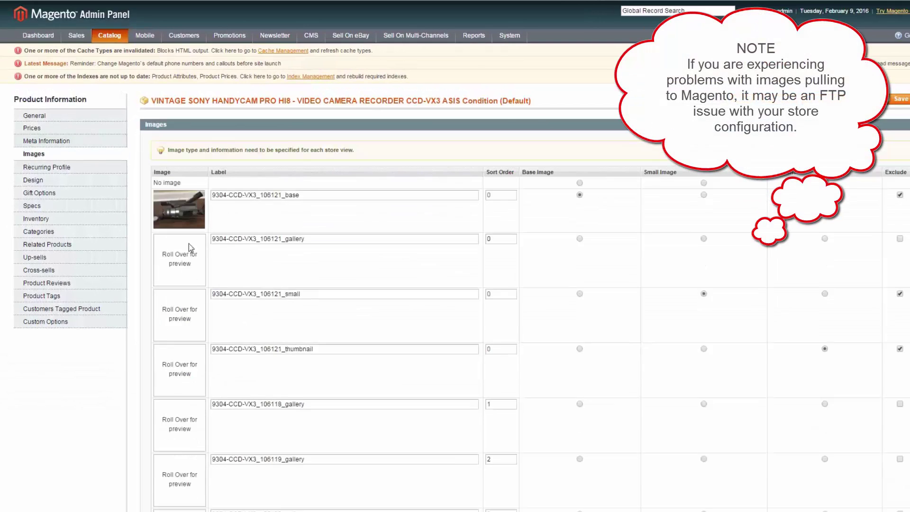
{"action": "scroll", "coordinate": [182, 484], "scroll_direction": "down", "scroll_amount": 2}
{"action": "scroll", "coordinate": [183, 483], "scroll_direction": "down", "scroll_amount": 3}
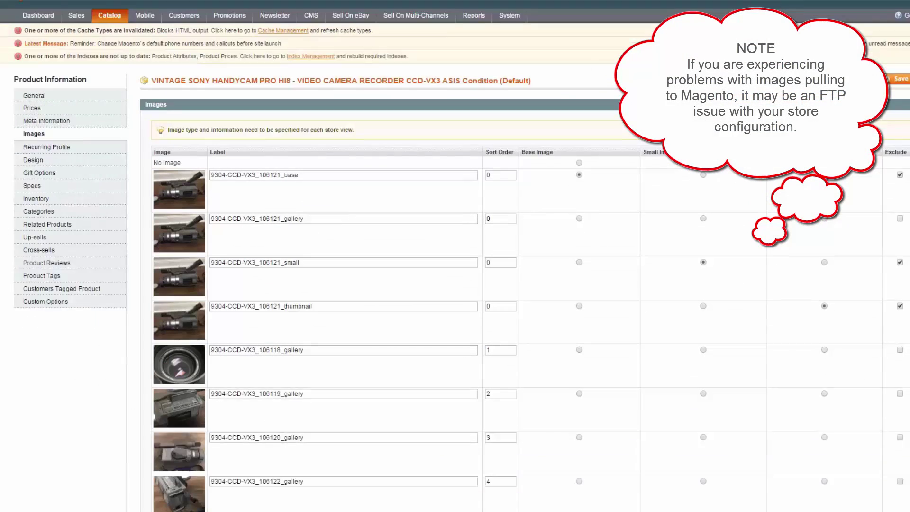
{"action": "left_click", "coordinate": [33, 186]}
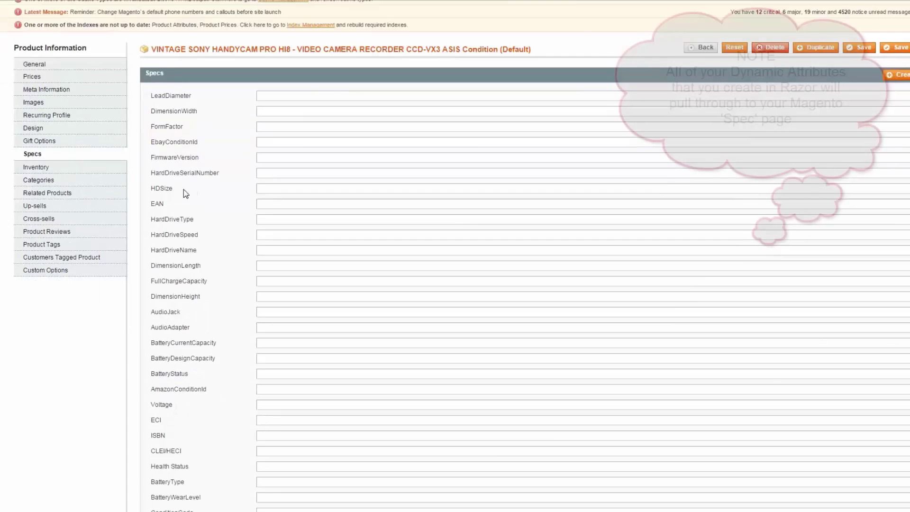
{"action": "scroll", "coordinate": [184, 190], "scroll_direction": "down", "scroll_amount": 8}
{"action": "scroll", "coordinate": [246, 202], "scroll_direction": "down", "scroll_amount": 8}
{"action": "scroll", "coordinate": [263, 274], "scroll_direction": "down", "scroll_amount": 8}
{"action": "scroll", "coordinate": [264, 272], "scroll_direction": "down", "scroll_amount": 8}
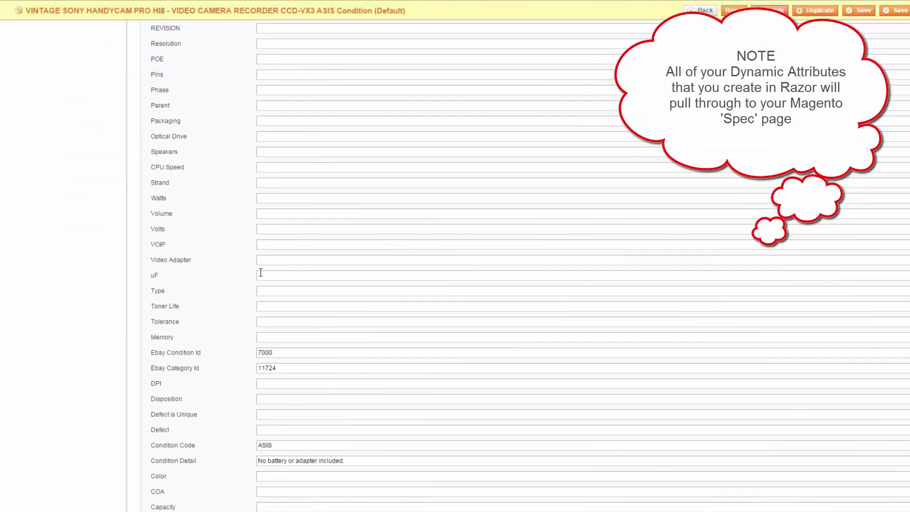
{"action": "scroll", "coordinate": [260, 273], "scroll_direction": "down", "scroll_amount": 5}
{"action": "scroll", "coordinate": [258, 273], "scroll_direction": "up", "scroll_amount": 5}
{"action": "scroll", "coordinate": [227, 185], "scroll_direction": "up", "scroll_amount": 10}
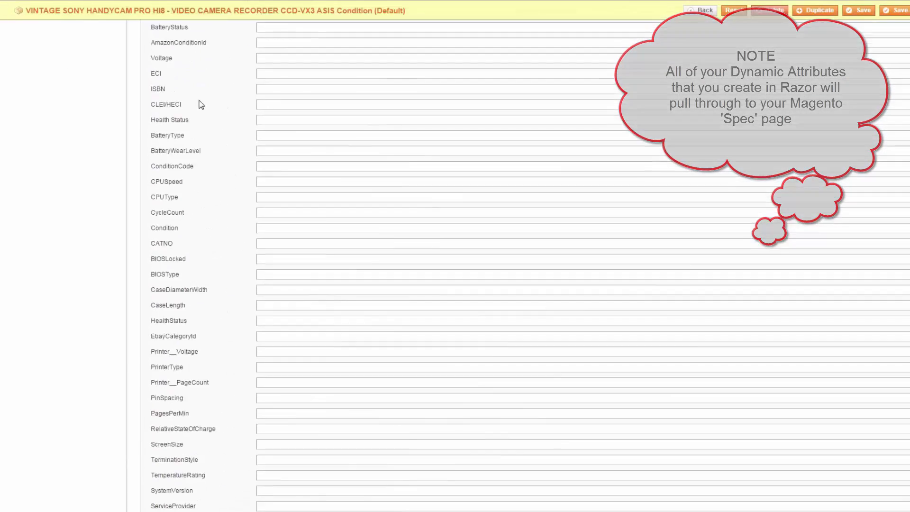
{"action": "scroll", "coordinate": [200, 105], "scroll_direction": "up", "scroll_amount": 5}
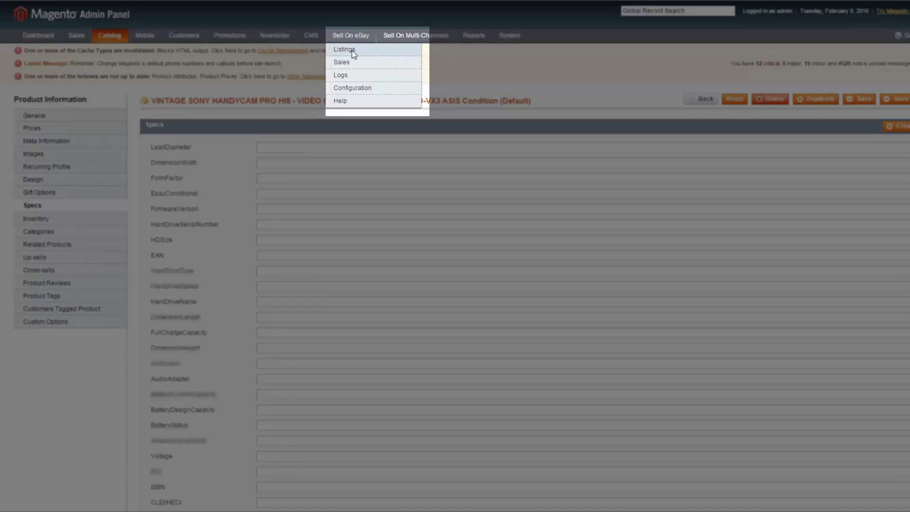
Open the existing eBay listing and add products from the Products List
{"action": "left_click", "coordinate": [352, 54]}
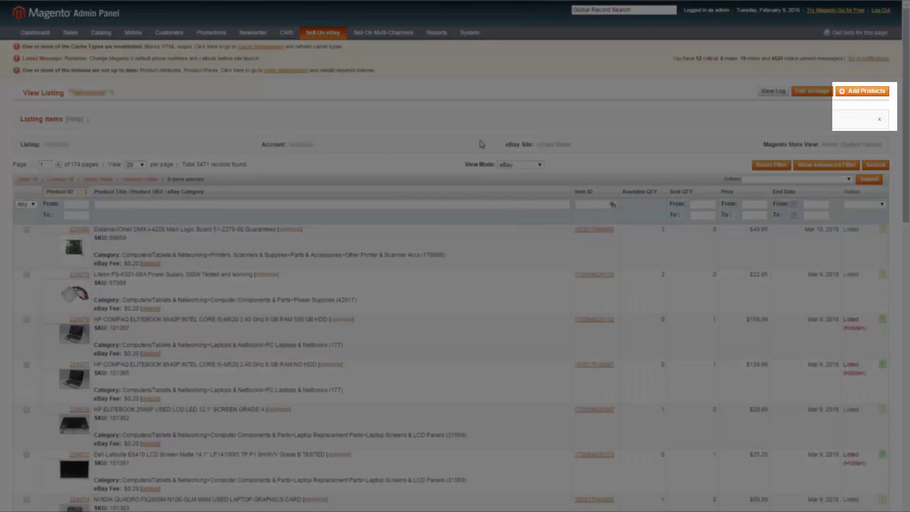
{"action": "left_click", "coordinate": [862, 91]}
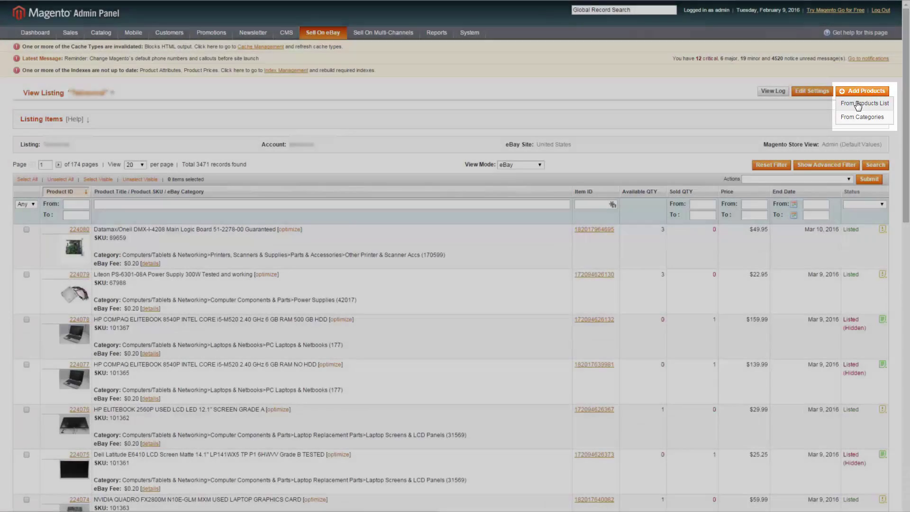
{"action": "left_click", "coordinate": [856, 104]}
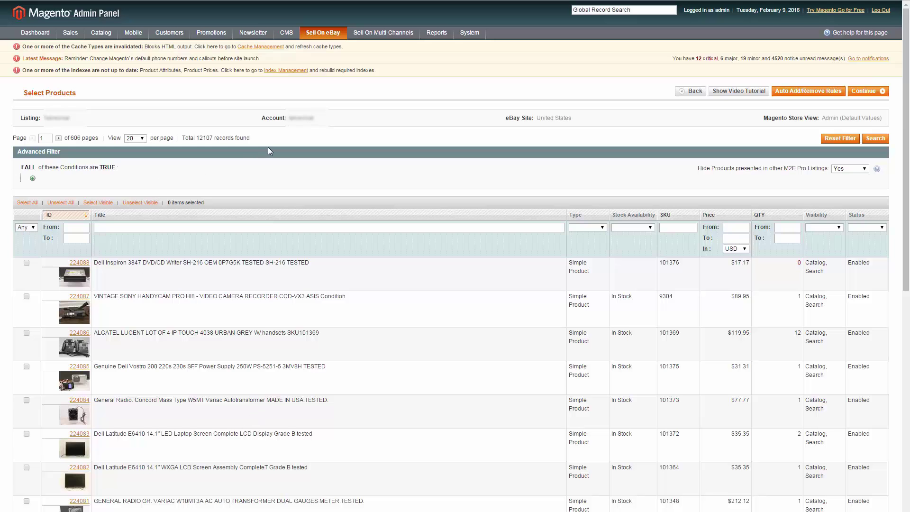
{"action": "scroll", "coordinate": [291, 250], "scroll_direction": "down", "scroll_amount": 1}
Add the camcorder, ALCATEL phones, Dell power supply, Dell Latitude screens and General Radio units
{"action": "left_click", "coordinate": [164, 310]}
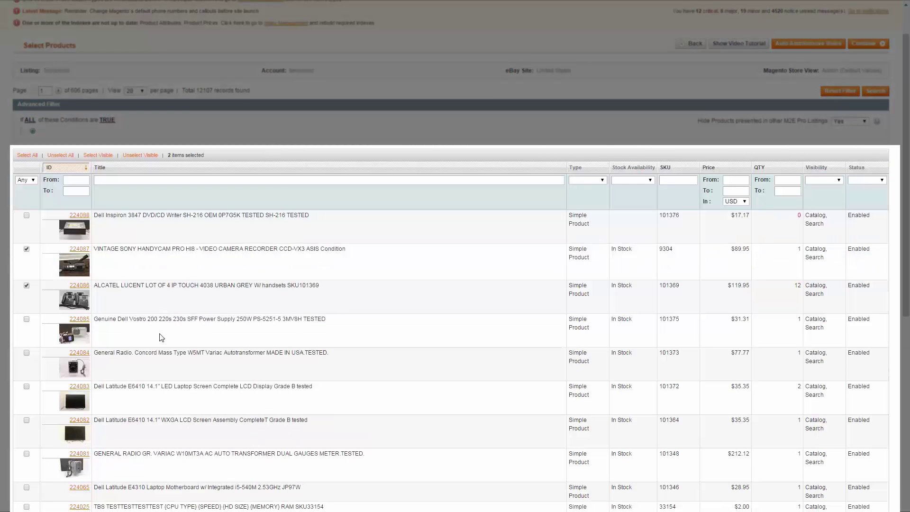
{"action": "left_click", "coordinate": [161, 338]}
{"action": "left_click", "coordinate": [153, 368]}
{"action": "left_click", "coordinate": [141, 409]}
{"action": "left_click", "coordinate": [139, 432]}
{"action": "left_click", "coordinate": [146, 463]}
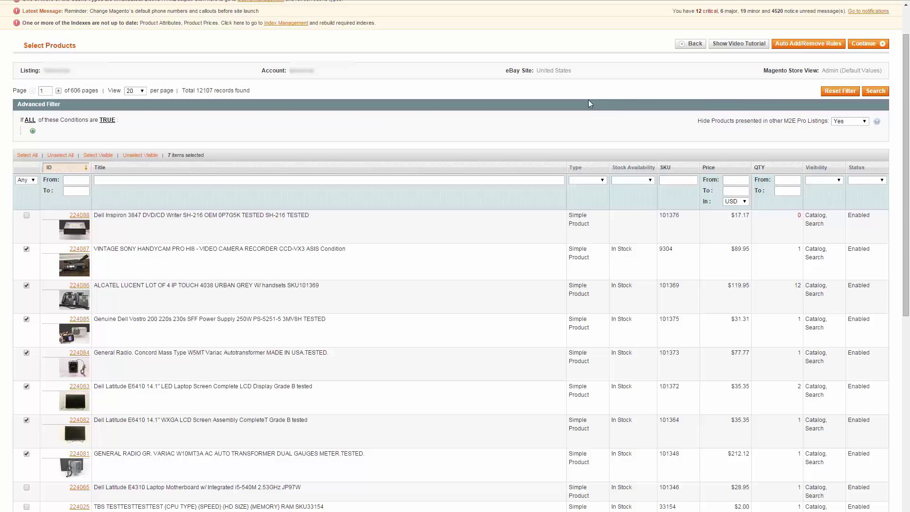
{"action": "left_click", "coordinate": [874, 44]}
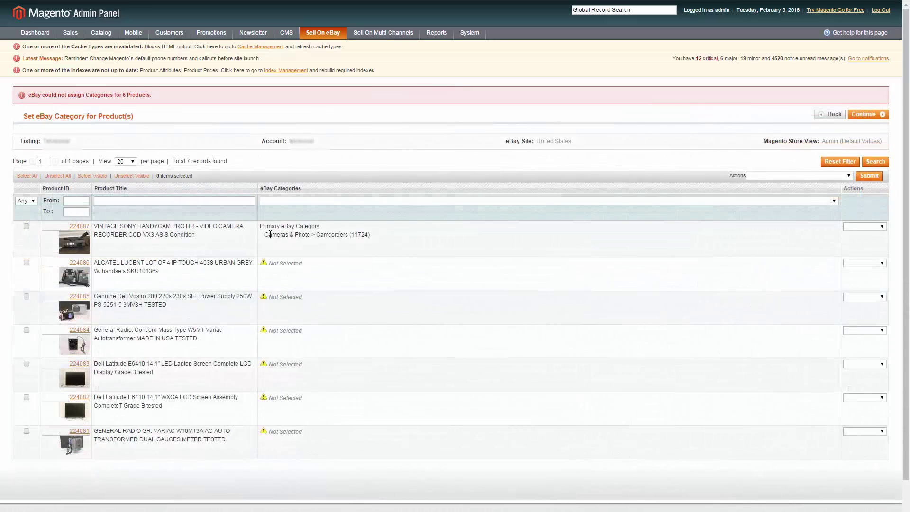
Select all seven product rows in the eBay listing
{"action": "left_click_drag", "start_coordinate": [270, 234], "coordinate": [384, 237]}
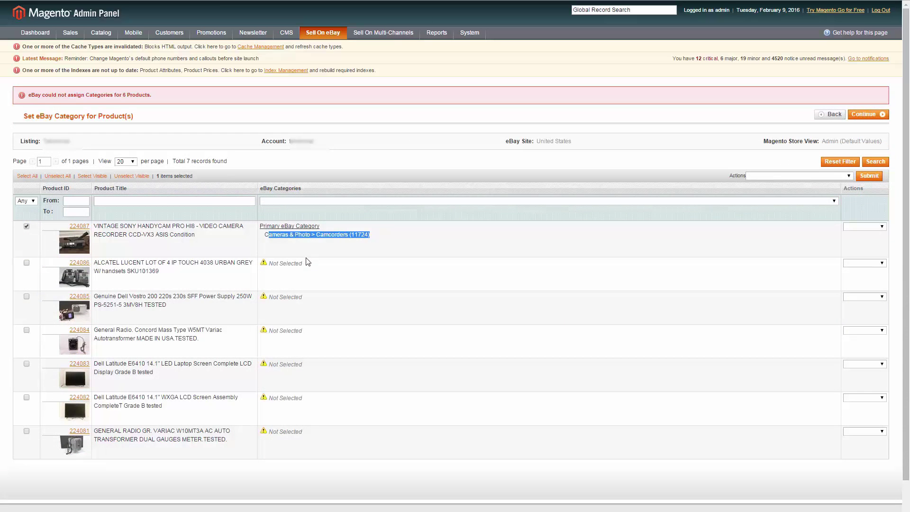
{"action": "left_click", "coordinate": [324, 276]}
{"action": "left_click", "coordinate": [321, 302]}
{"action": "left_click", "coordinate": [319, 334]}
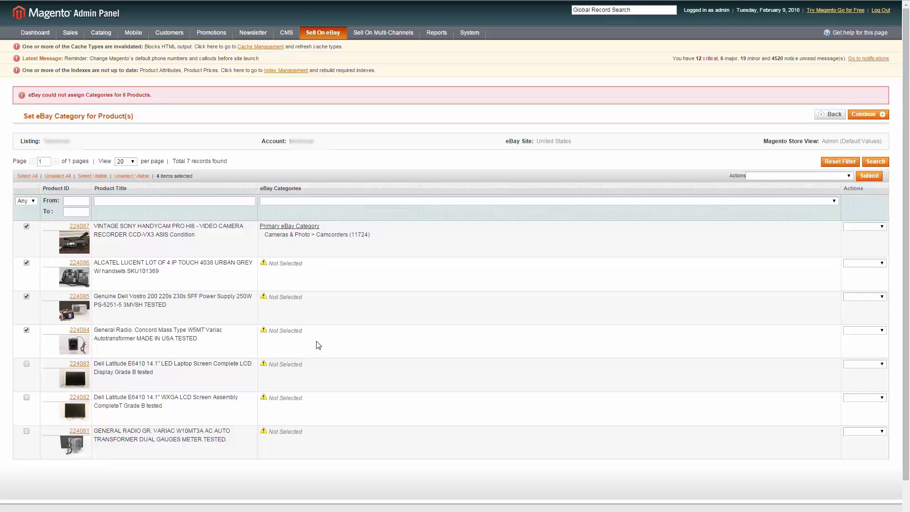
{"action": "left_click", "coordinate": [310, 413]}
{"action": "left_click", "coordinate": [312, 439]}
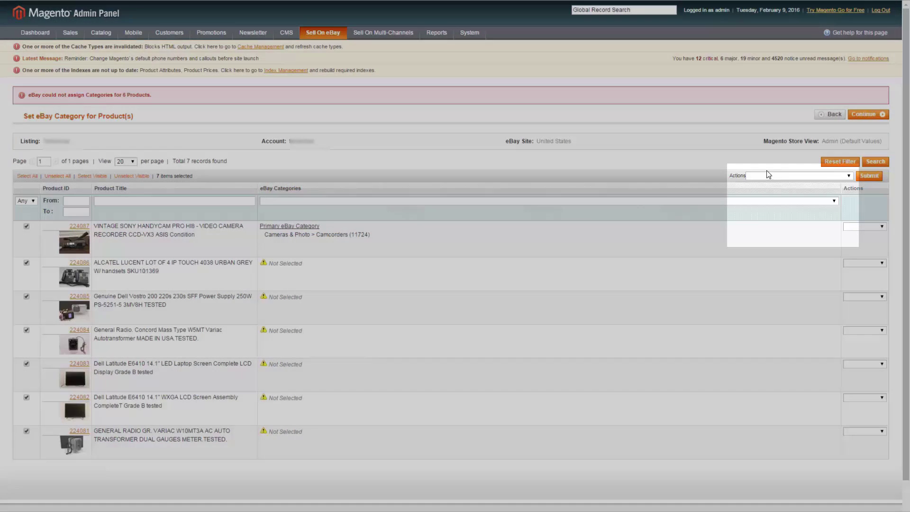
Set their primary eBay category to the Magento attribute Ebay Category Id
{"action": "left_click", "coordinate": [764, 176]}
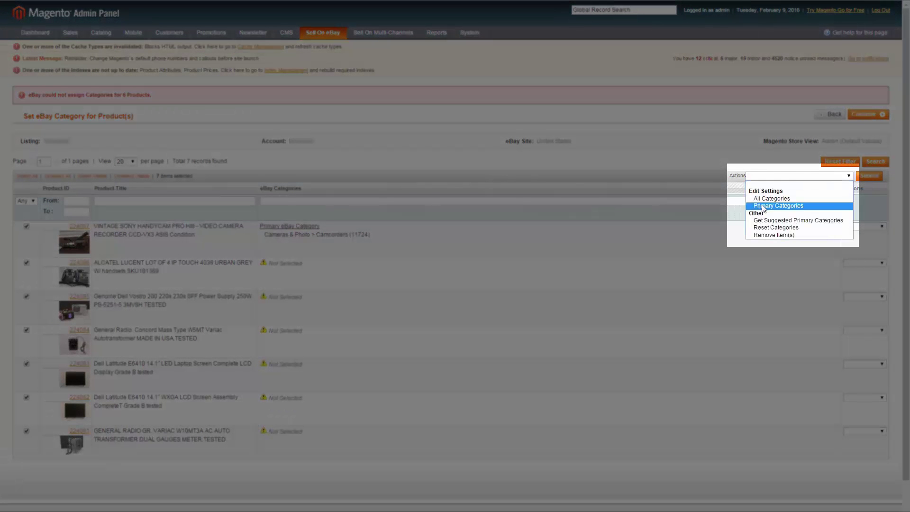
{"action": "left_click", "coordinate": [763, 206]}
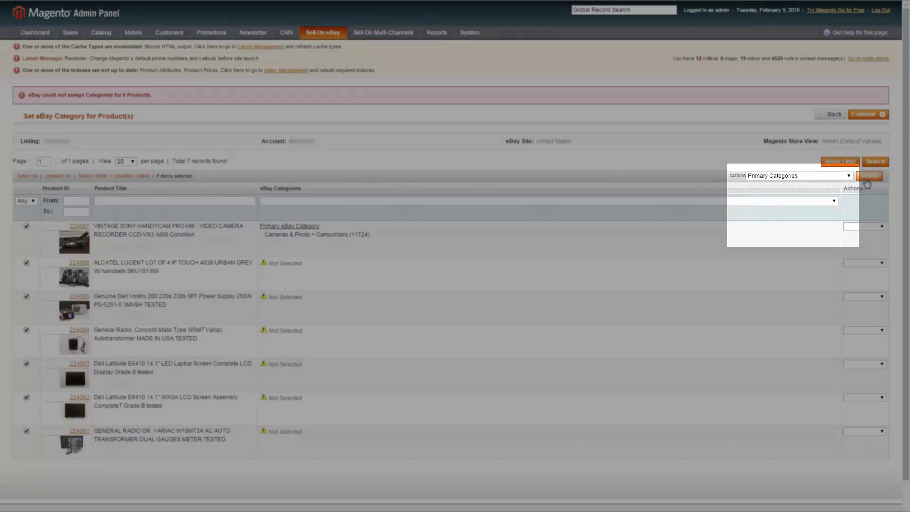
{"action": "left_click", "coordinate": [869, 176]}
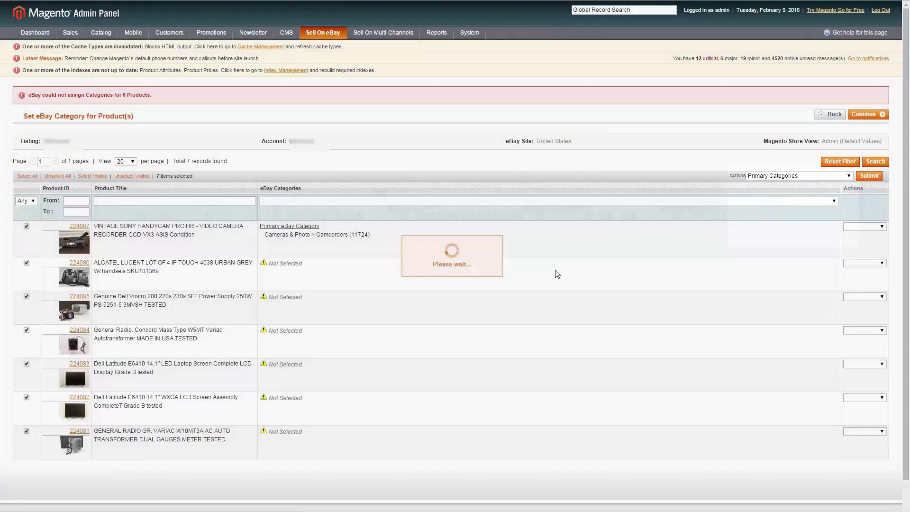
{"action": "left_click", "coordinate": [440, 107]}
{"action": "scroll", "coordinate": [427, 183], "scroll_direction": "down", "scroll_amount": 2}
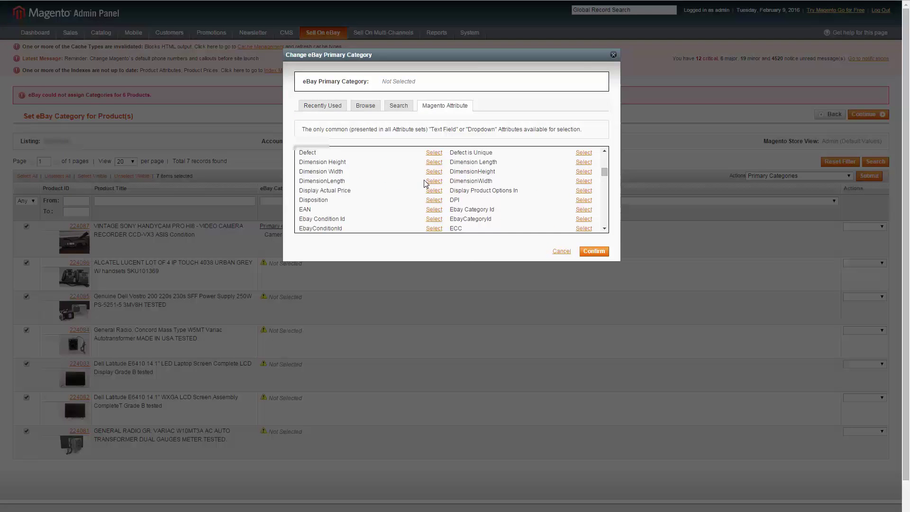
{"action": "scroll", "coordinate": [424, 210], "scroll_direction": "down", "scroll_amount": 1}
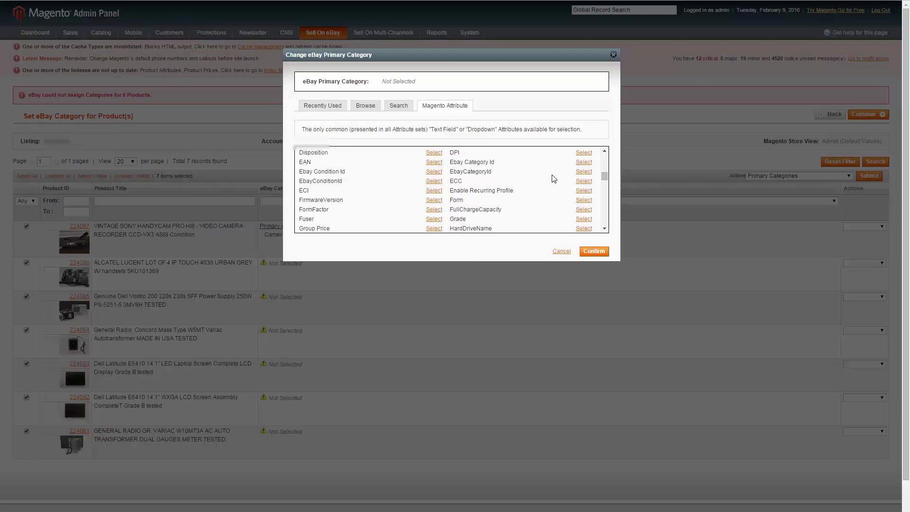
{"action": "left_click", "coordinate": [583, 162]}
{"action": "left_click", "coordinate": [594, 251]}
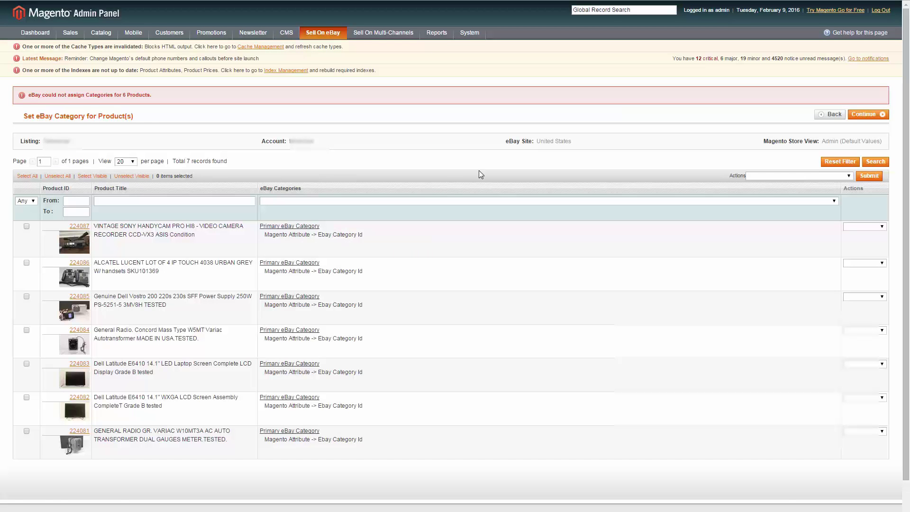
{"action": "left_click", "coordinate": [864, 114]}
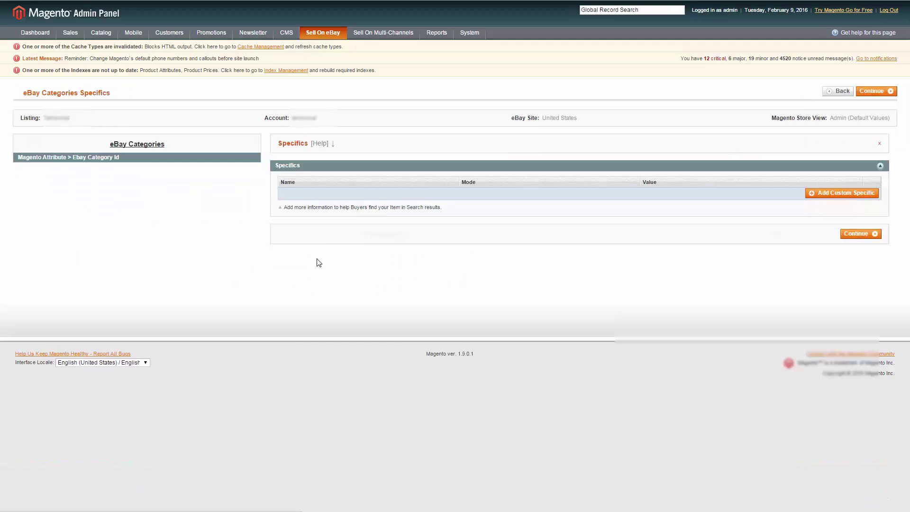
Finish the eBay Categories Specifics step so all seven products get listed on eBay
{"action": "left_click", "coordinate": [872, 90]}
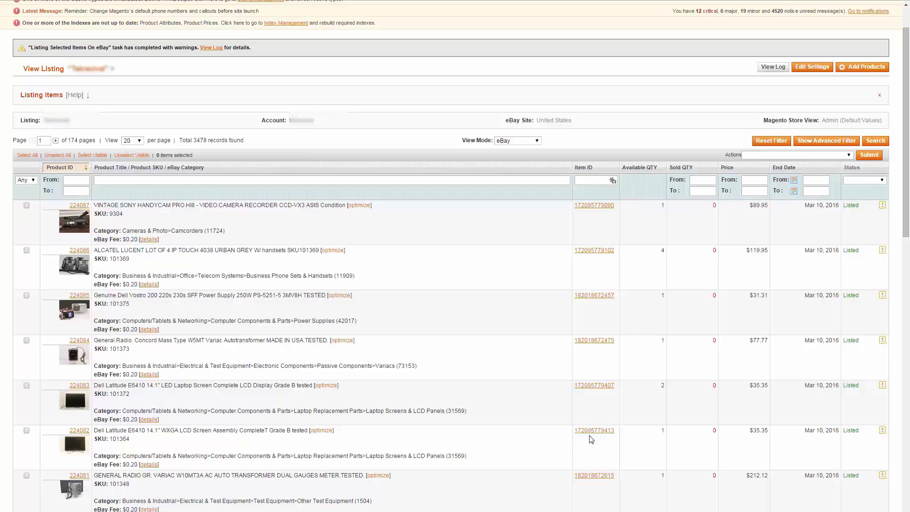
{"action": "scroll", "coordinate": [407, 265], "scroll_direction": "up", "scroll_amount": 2}
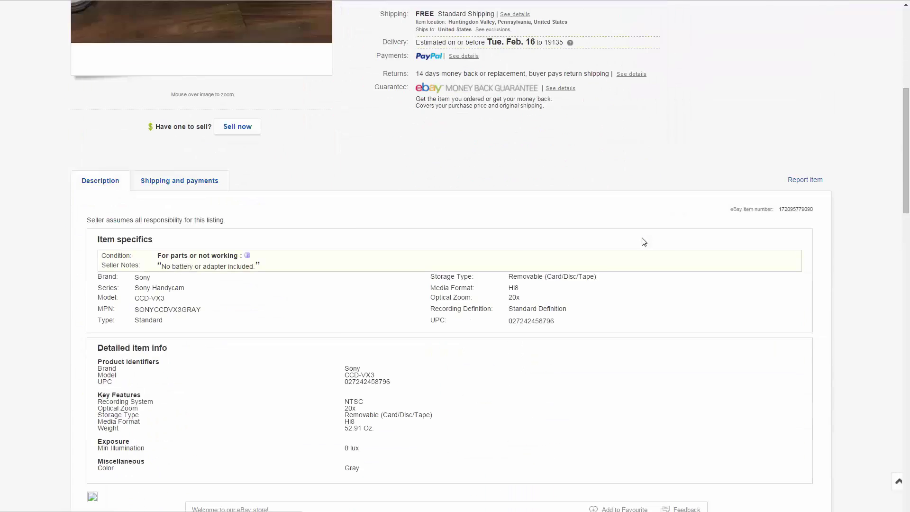
{"action": "scroll", "coordinate": [633, 285], "scroll_direction": "down", "scroll_amount": 5}
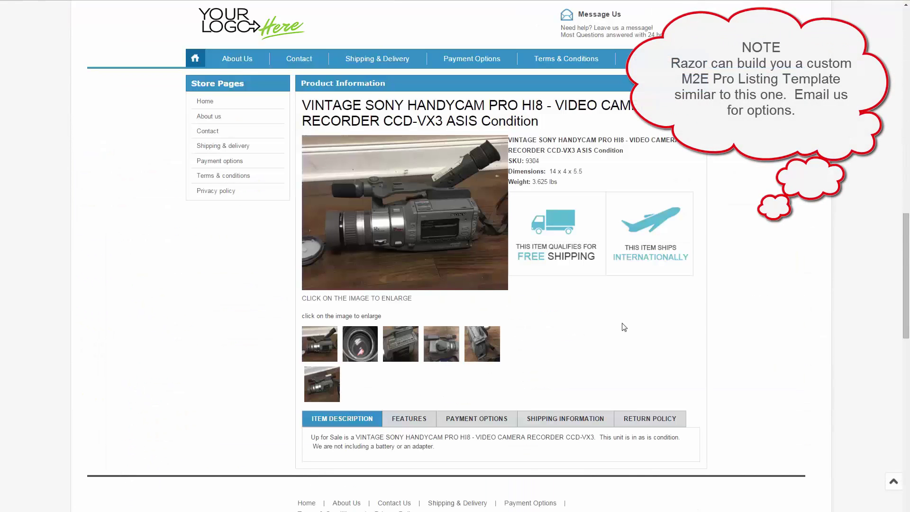